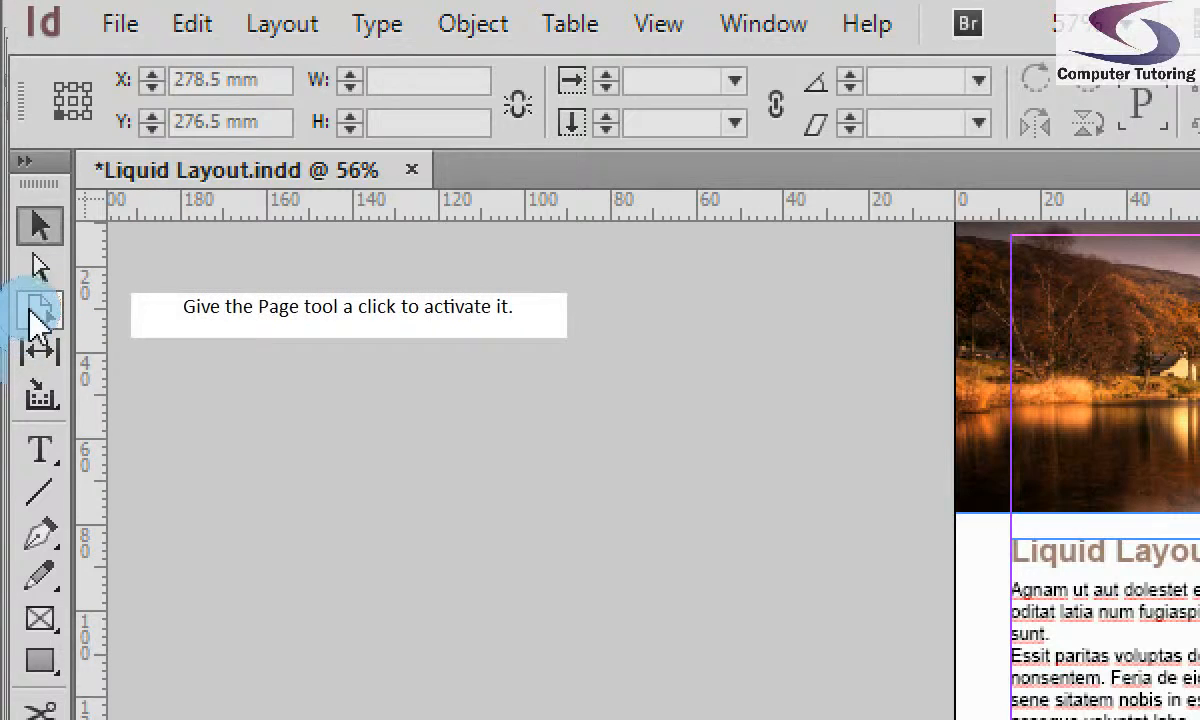
Activate the Page tool and set the page's Liquid Page Rule to Object-based
{"action": "left_click", "coordinate": [38, 312]}
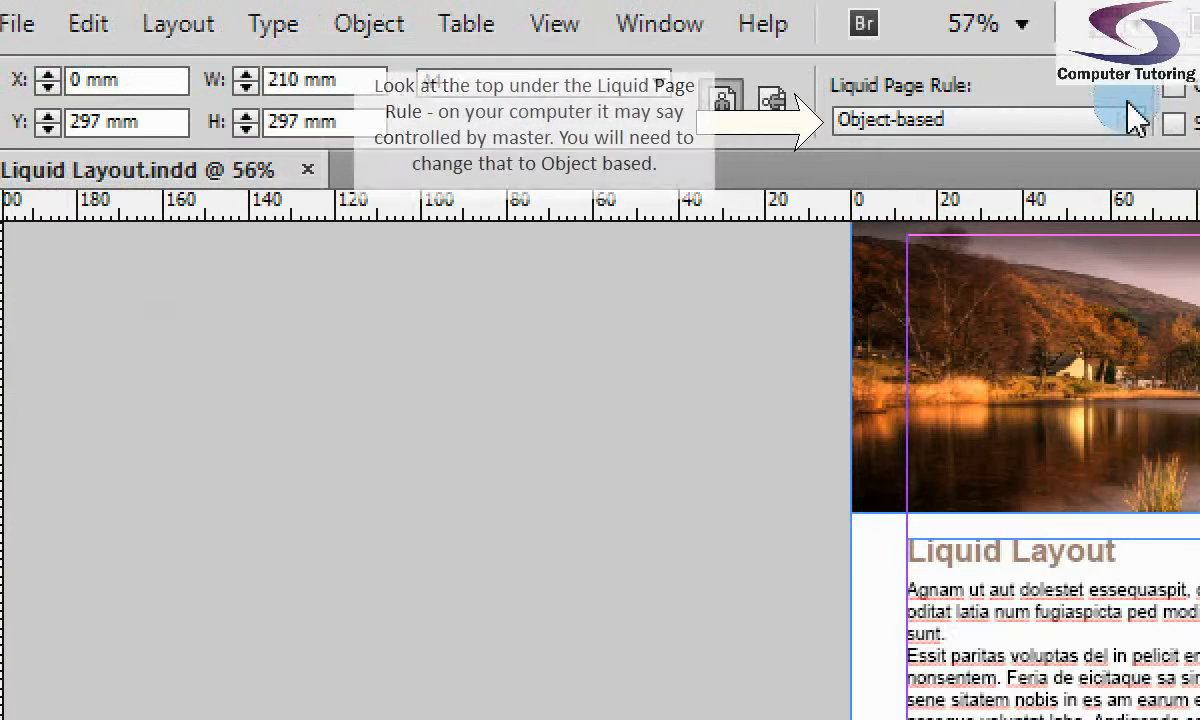
{"action": "left_click", "coordinate": [976, 106]}
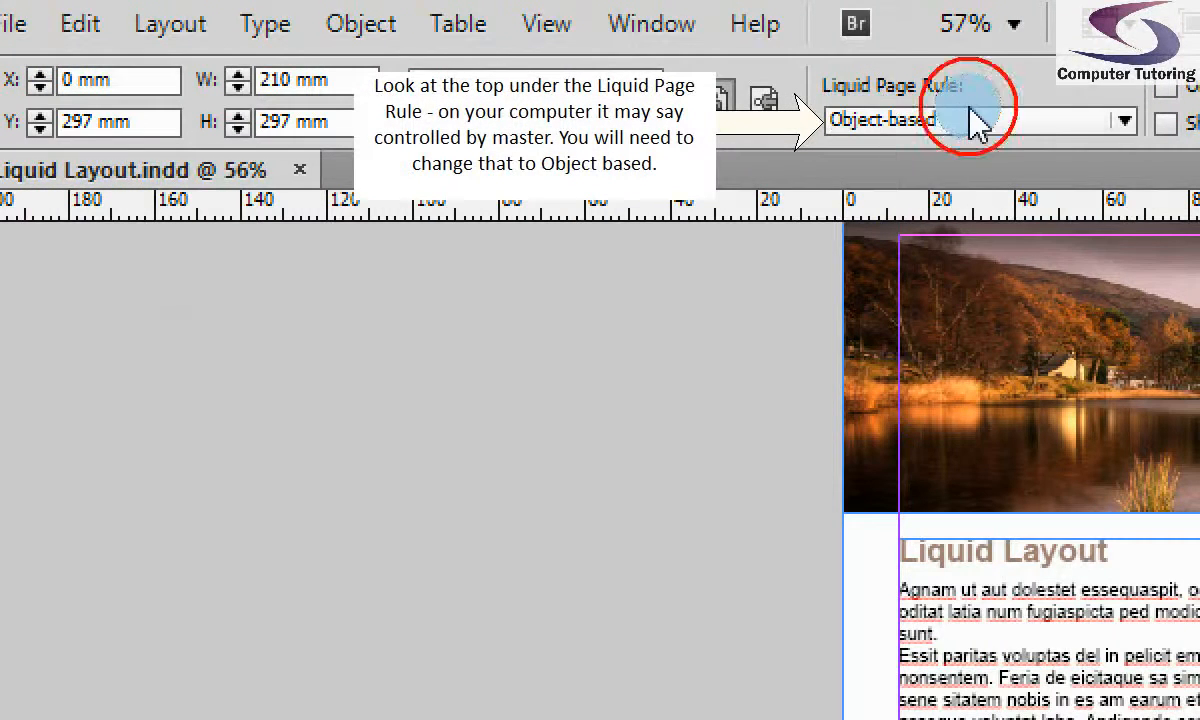
{"action": "left_click", "coordinate": [951, 378]}
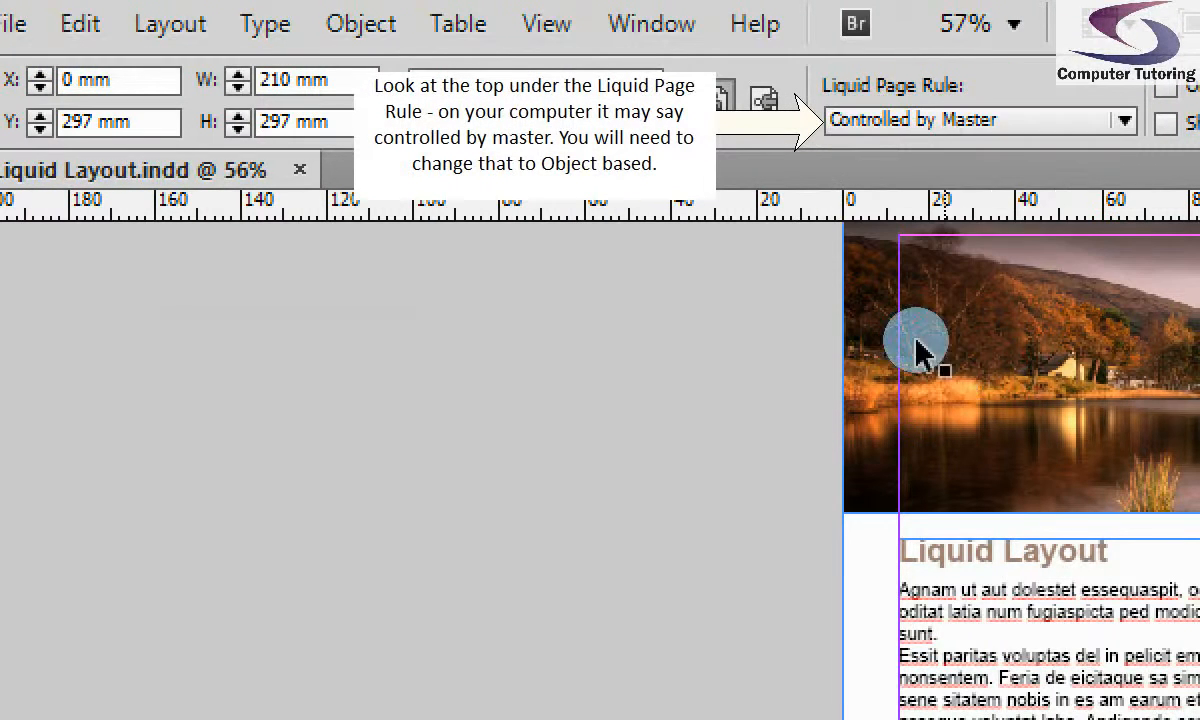
{"action": "left_click", "coordinate": [945, 125]}
{"action": "left_click", "coordinate": [945, 290]}
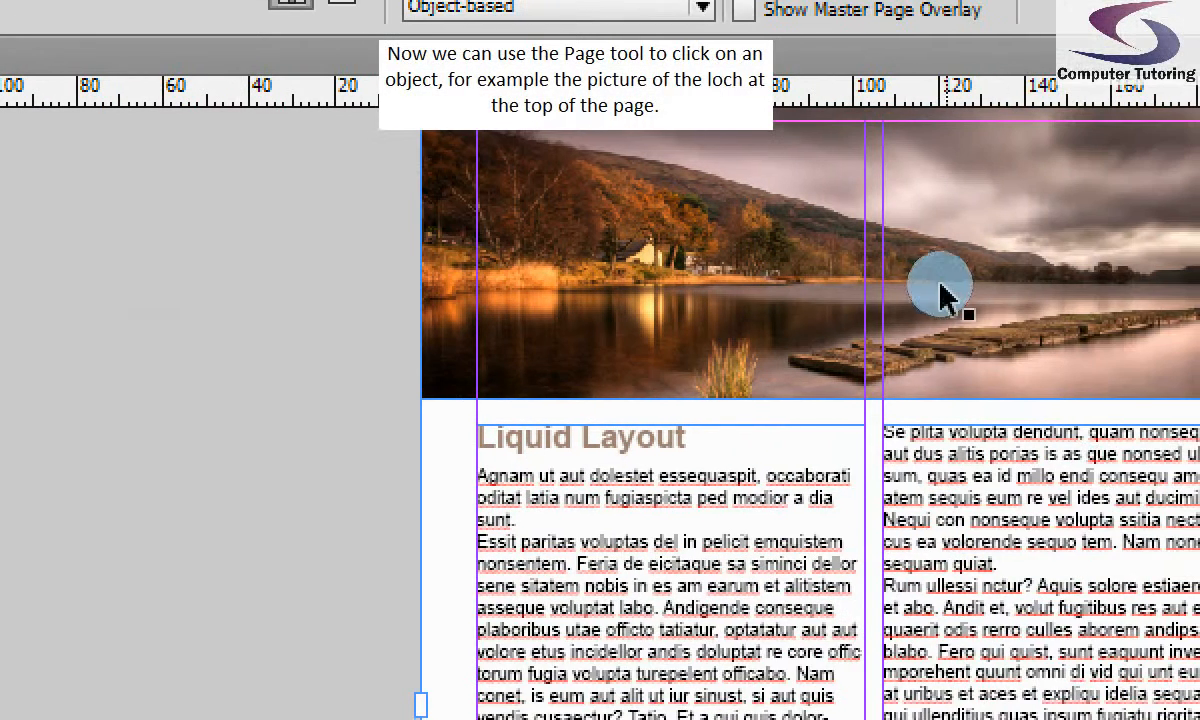
Select the loch picture with the Page tool and make it fluid both vertically and horizontally
{"action": "left_click", "coordinate": [940, 285]}
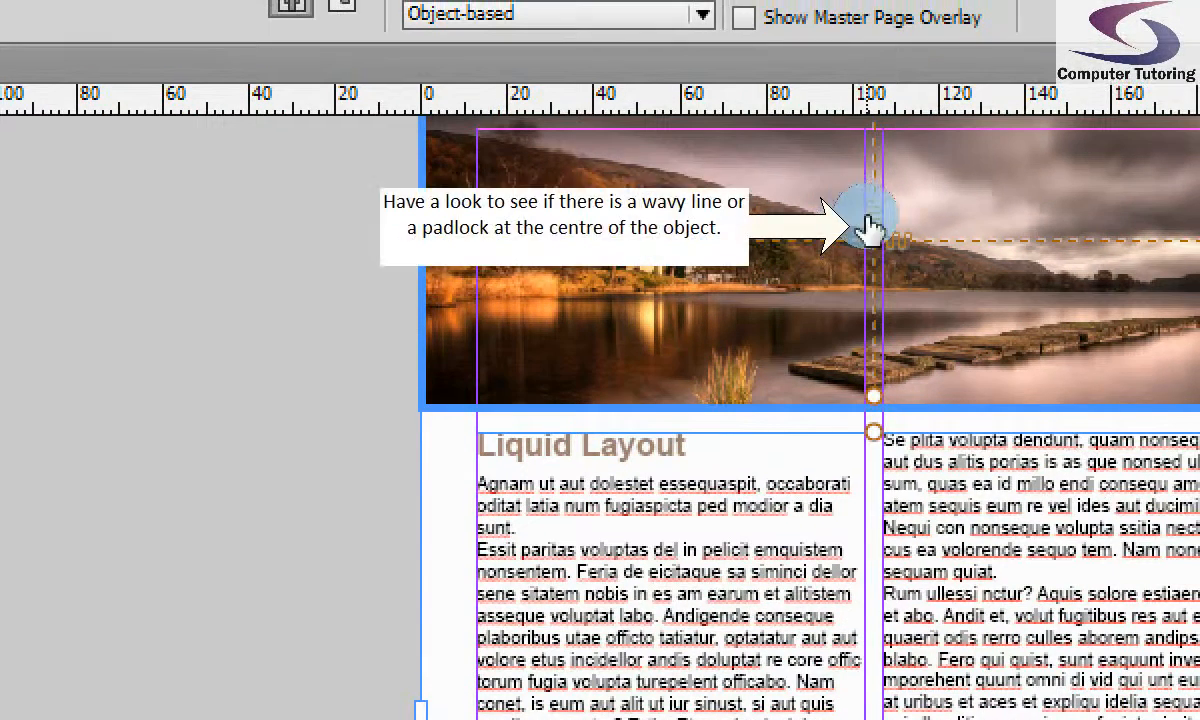
{"action": "left_click", "coordinate": [873, 213]}
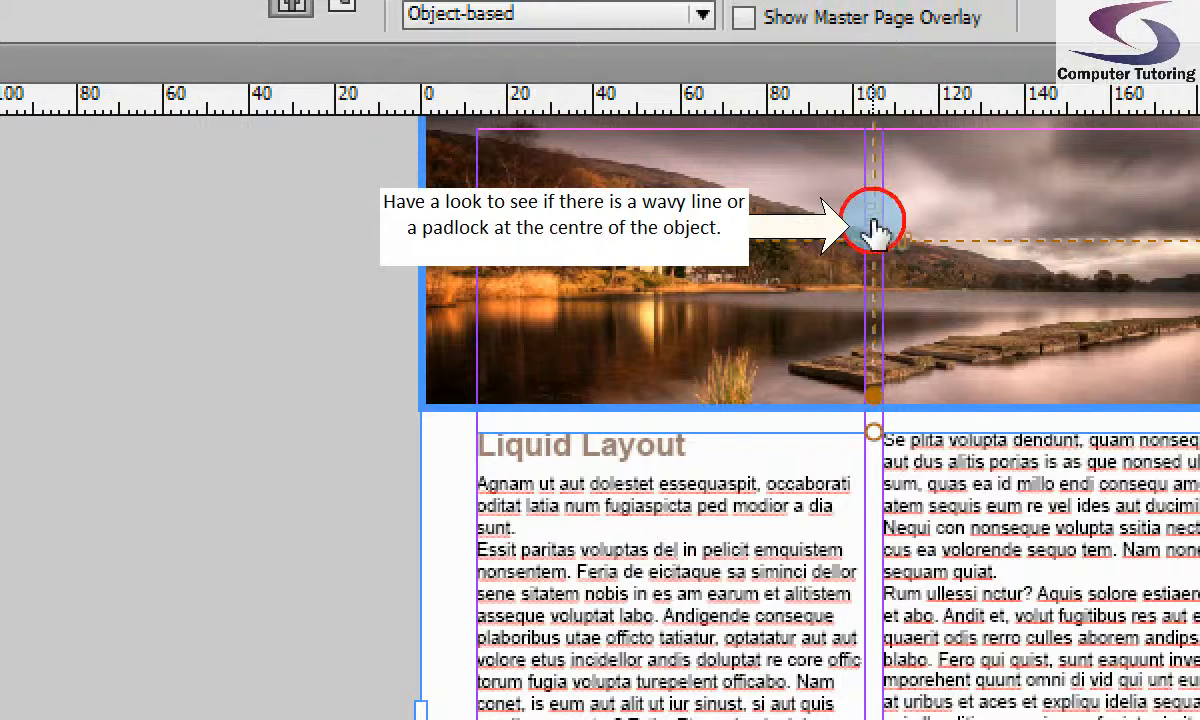
{"action": "left_click", "coordinate": [874, 221]}
{"action": "left_click", "coordinate": [894, 240]}
{"action": "left_click", "coordinate": [872, 214]}
{"action": "left_click", "coordinate": [901, 247]}
{"action": "left_click", "coordinate": [870, 223]}
{"action": "left_click", "coordinate": [875, 223]}
{"action": "left_click", "coordinate": [875, 225]}
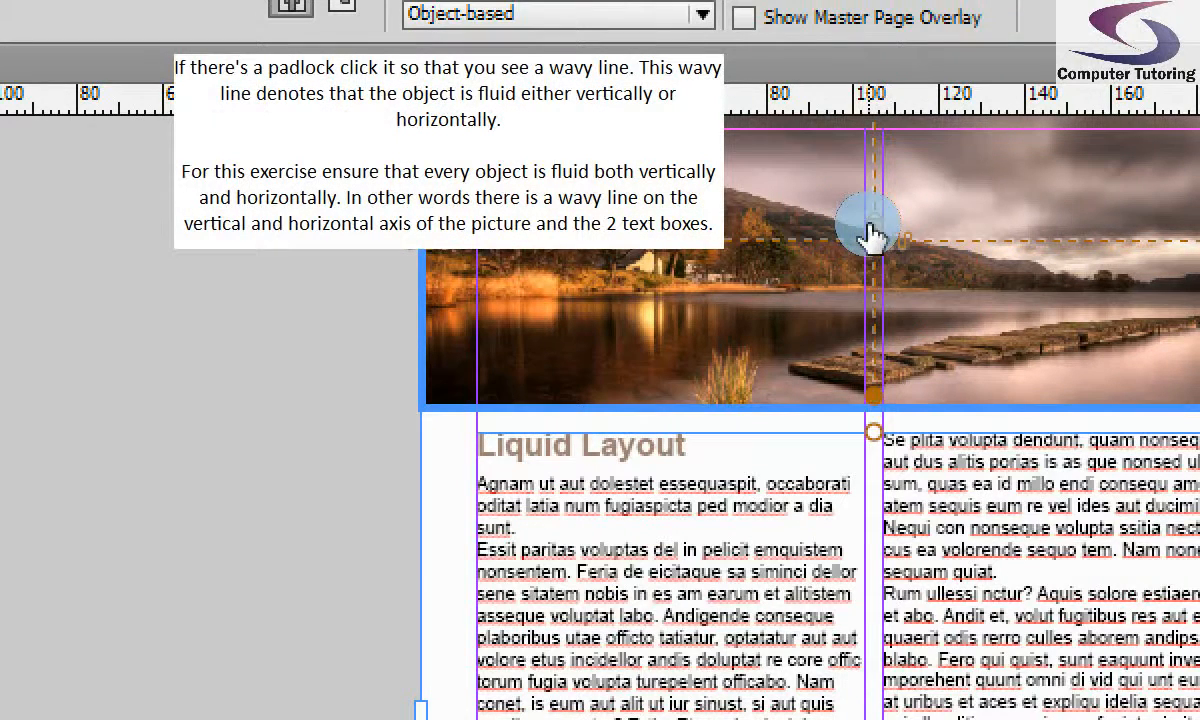
{"action": "left_click", "coordinate": [873, 225]}
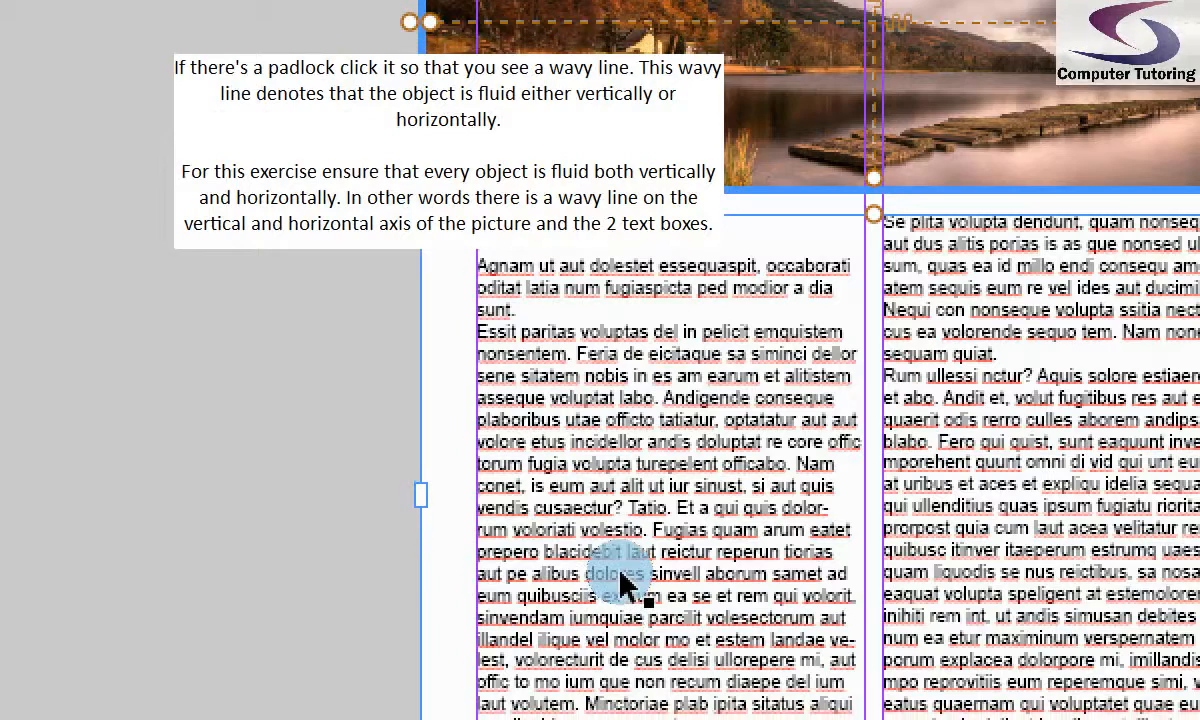
Make the left text frame, headed Liquid Layout, fluid on both its vertical and horizontal axes
{"action": "left_click", "coordinate": [620, 585]}
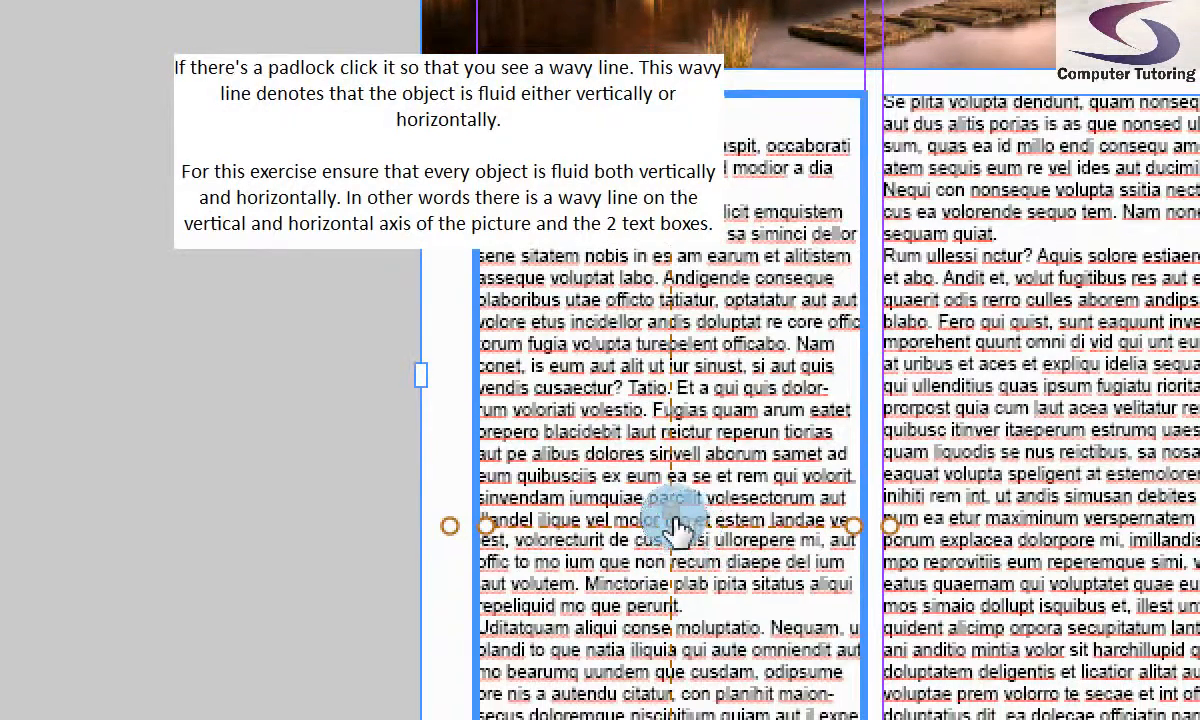
{"action": "left_click", "coordinate": [671, 555]}
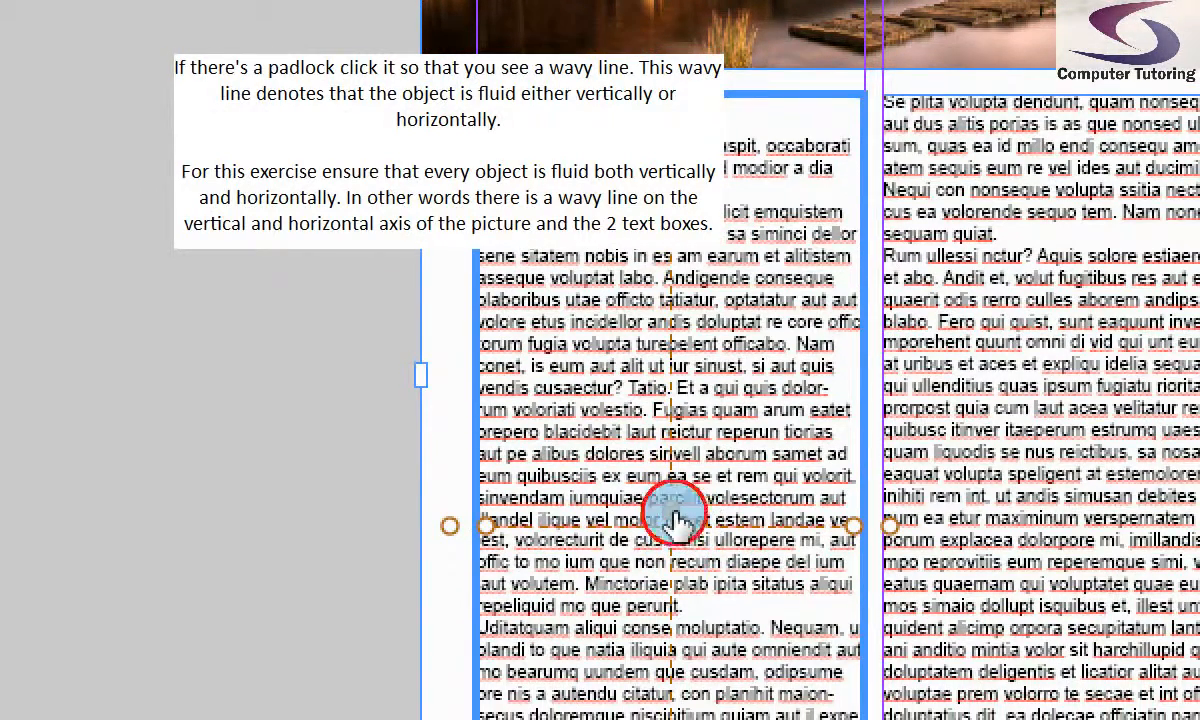
{"action": "left_click", "coordinate": [669, 504]}
{"action": "left_click", "coordinate": [684, 525]}
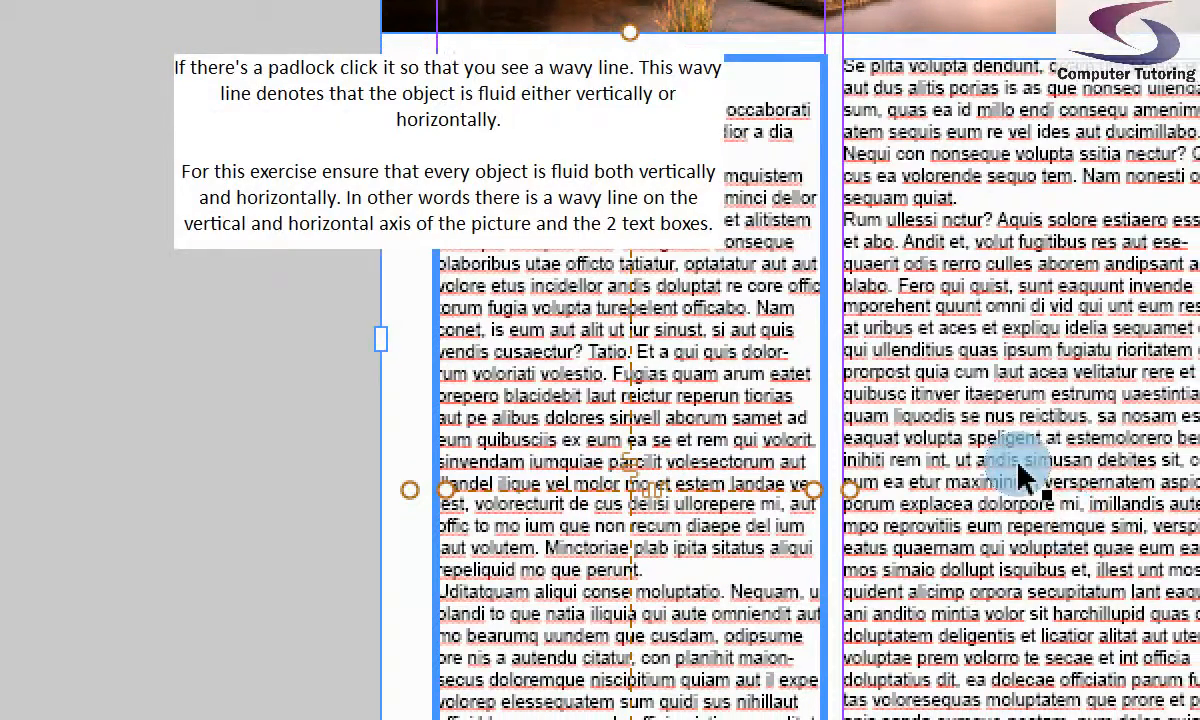
Unlock the right text frame's size so it is fluid both vertically and horizontally
{"action": "left_click", "coordinate": [1078, 486]}
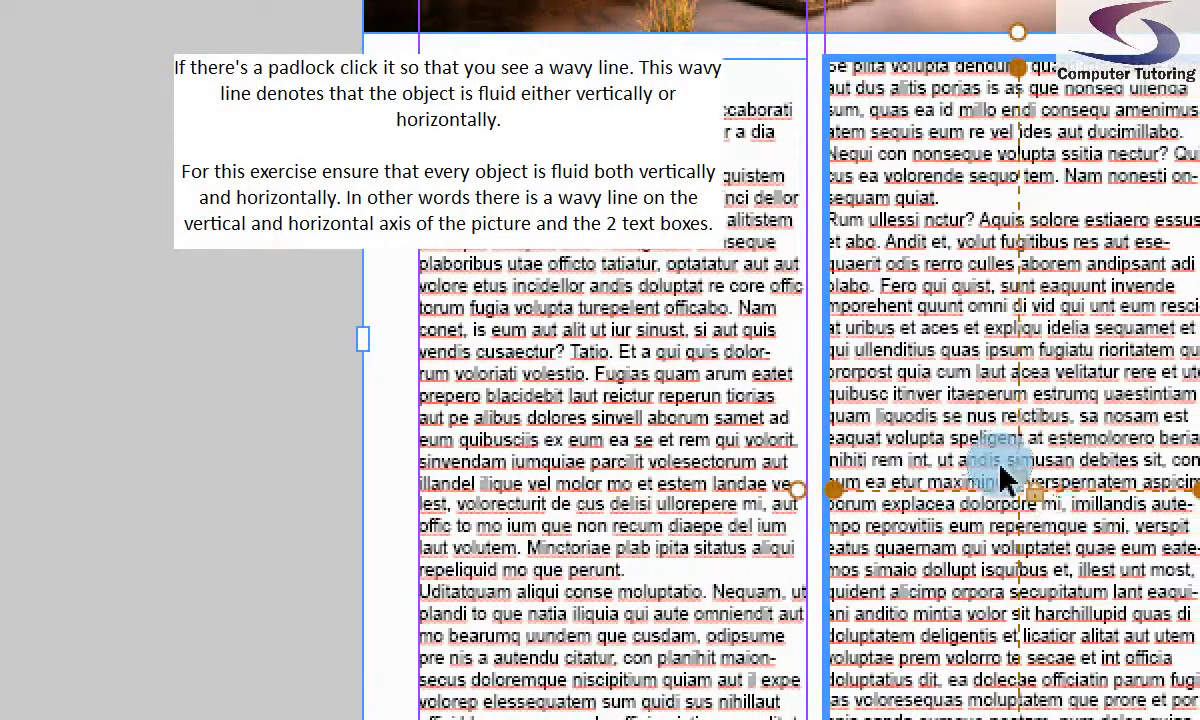
{"action": "left_click", "coordinate": [1000, 492]}
{"action": "left_click", "coordinate": [1022, 518]}
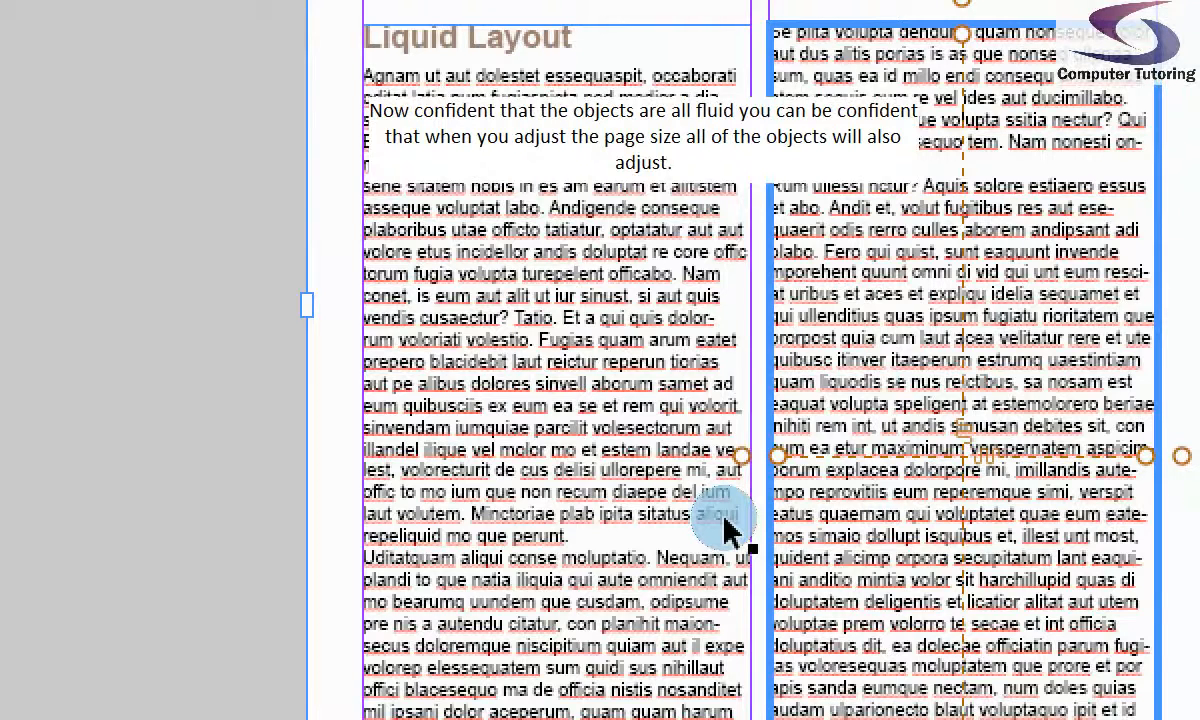
Change the document setup to Digital Publishing intent with the landscape Ipad Size page, 1024 x 768 px
{"action": "key", "text": "Tab"}
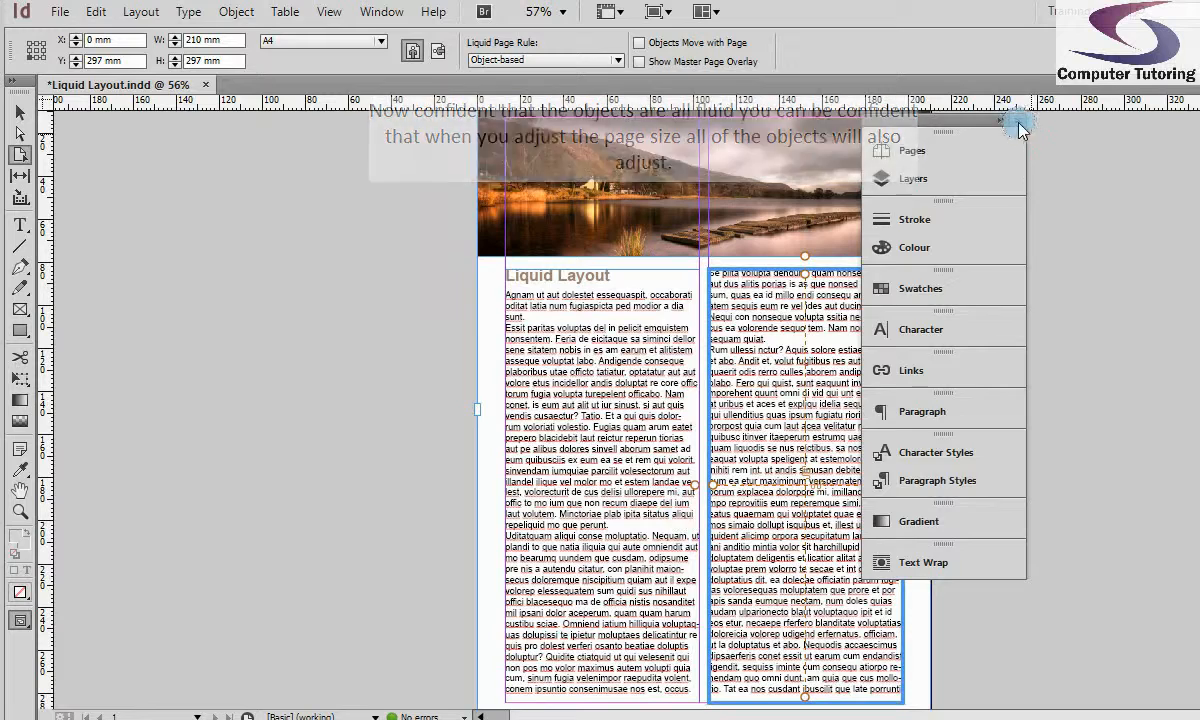
{"action": "left_click", "coordinate": [1017, 119]}
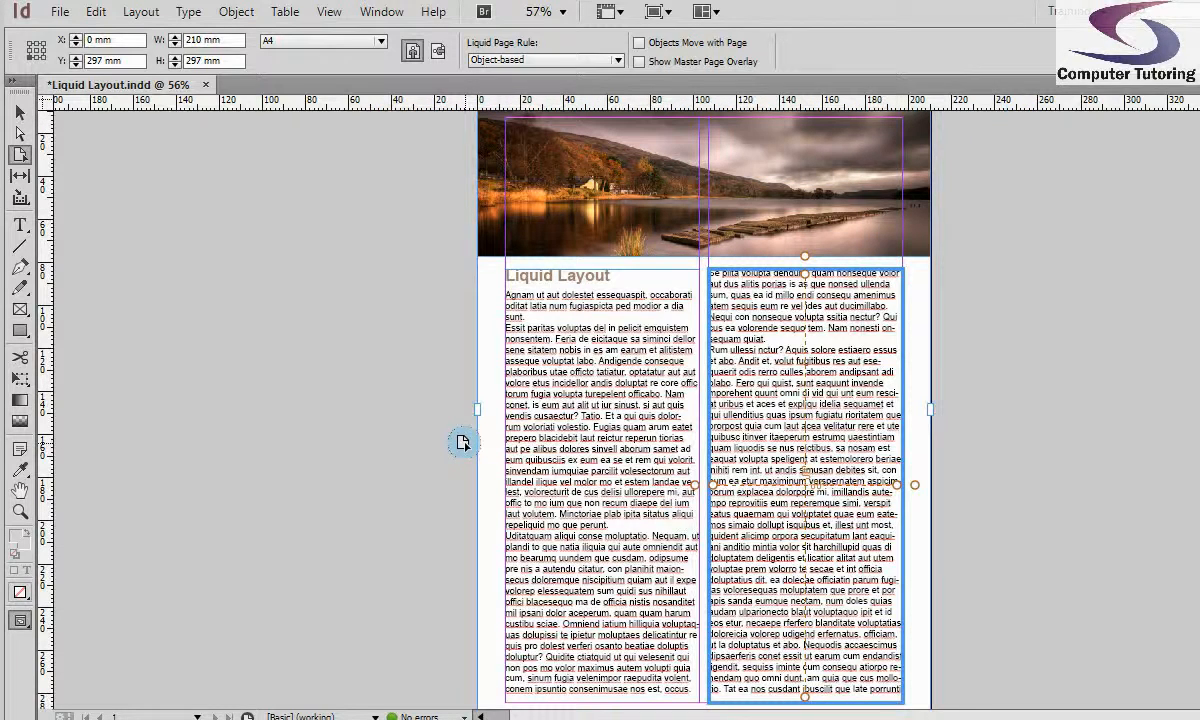
{"action": "left_click", "coordinate": [60, 12]}
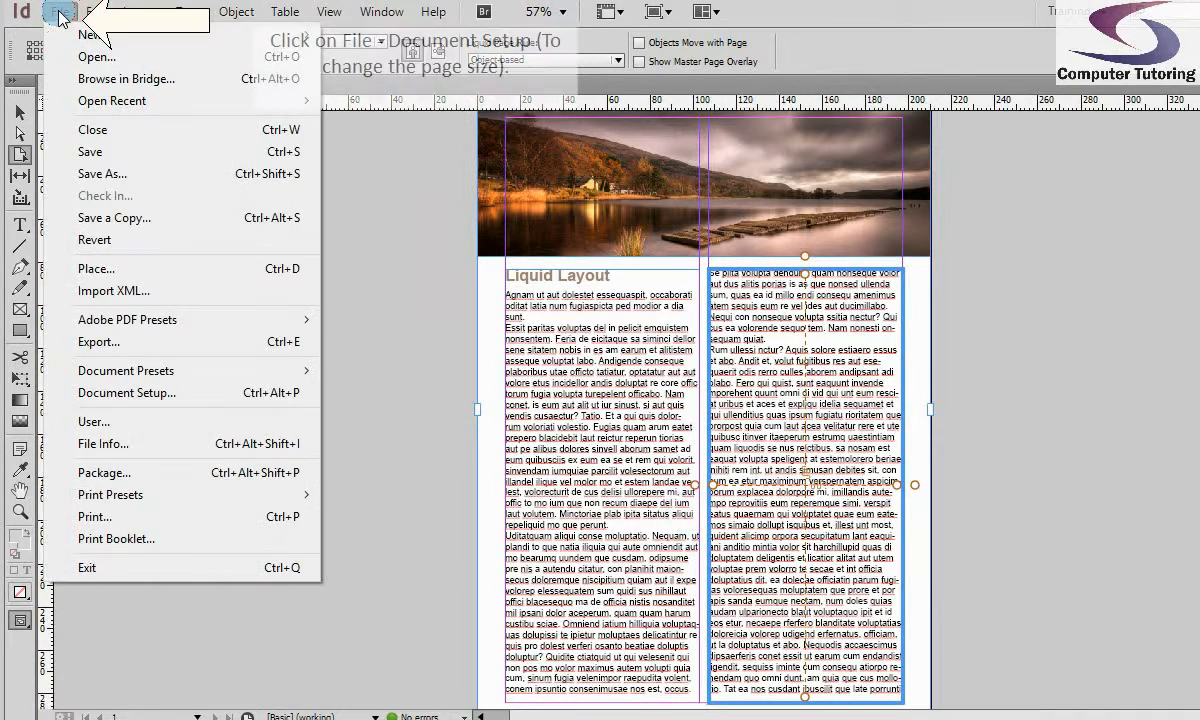
{"action": "left_click", "coordinate": [127, 393]}
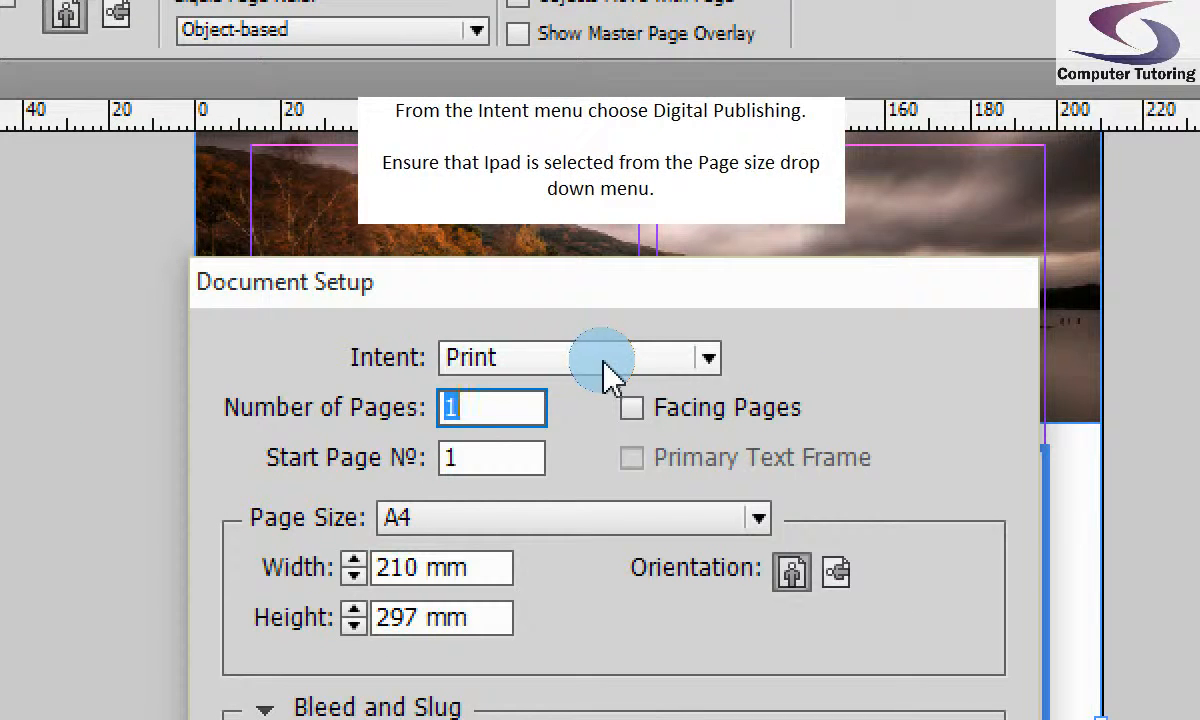
{"action": "left_click", "coordinate": [608, 362]}
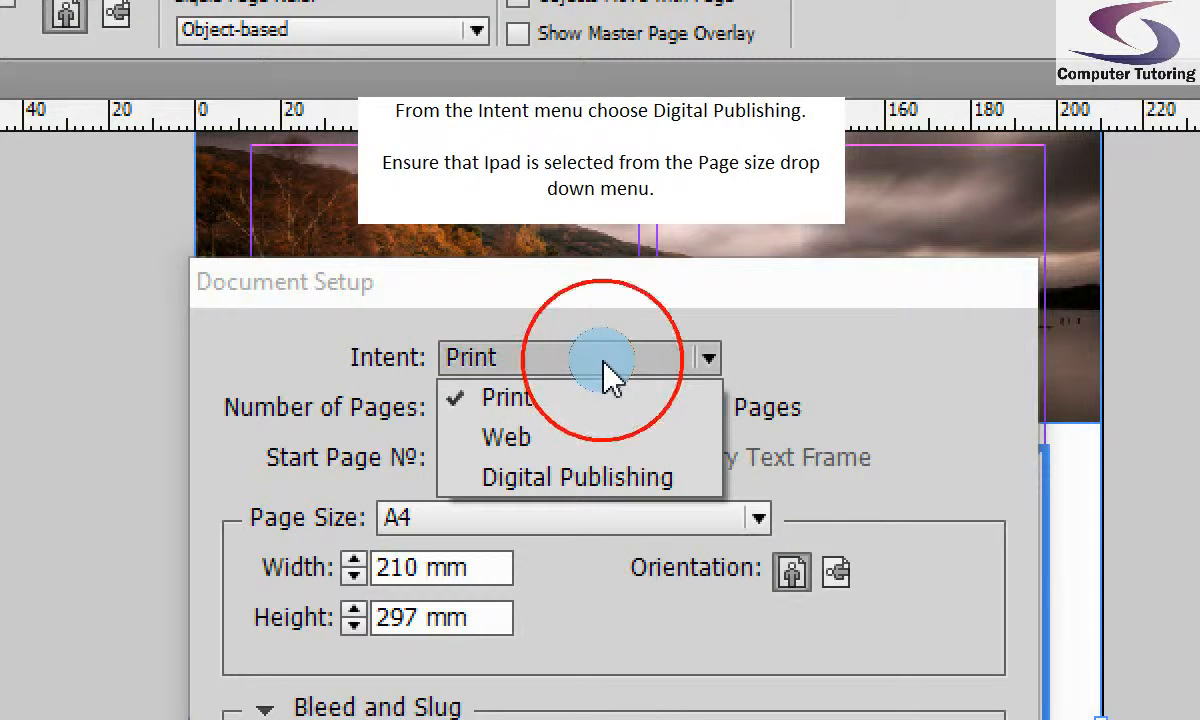
{"action": "left_click", "coordinate": [603, 482]}
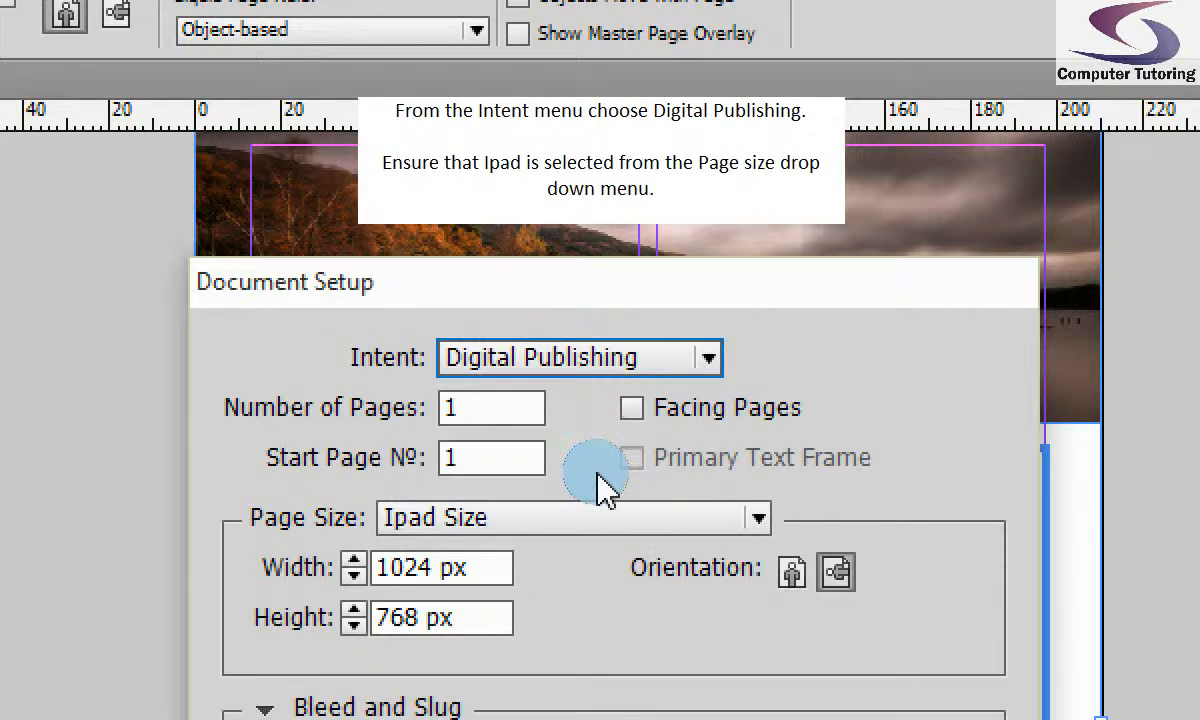
{"action": "left_click", "coordinate": [455, 490]}
{"action": "left_click", "coordinate": [610, 524]}
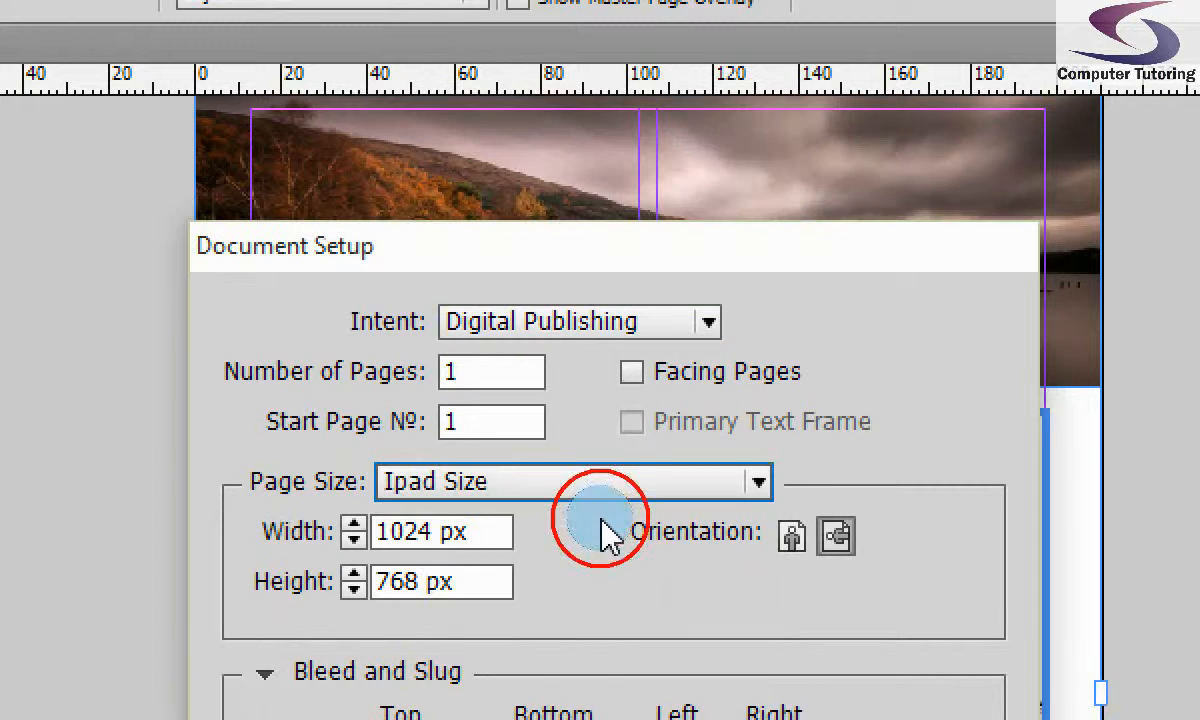
{"action": "double_click", "coordinate": [415, 535]}
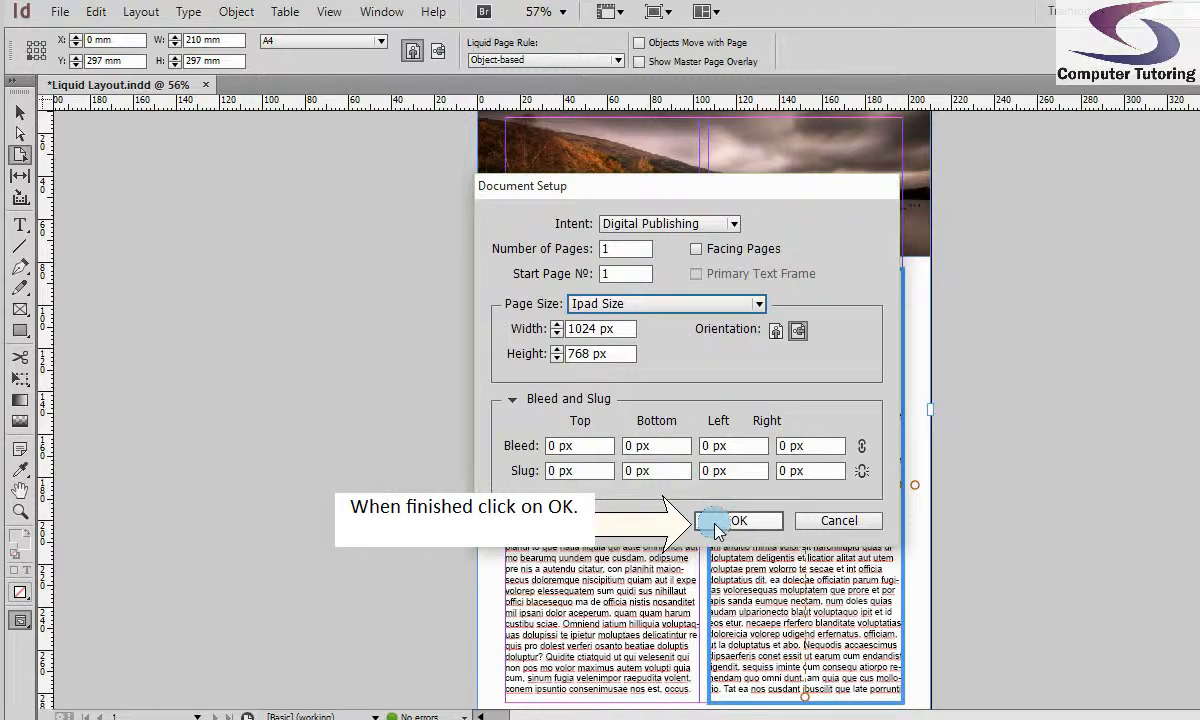
{"action": "left_click", "coordinate": [718, 524]}
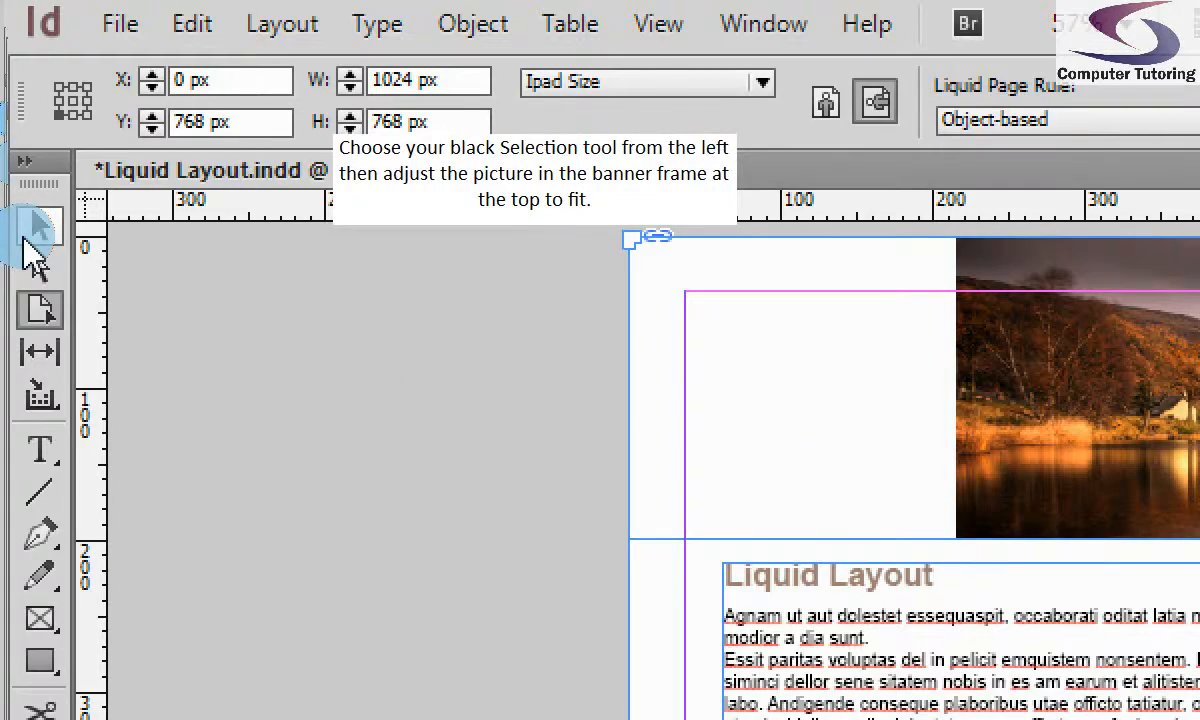
Select the banner picture with the Selection tool and apply the Fill Frame Proportionally fitting
{"action": "left_click", "coordinate": [35, 238]}
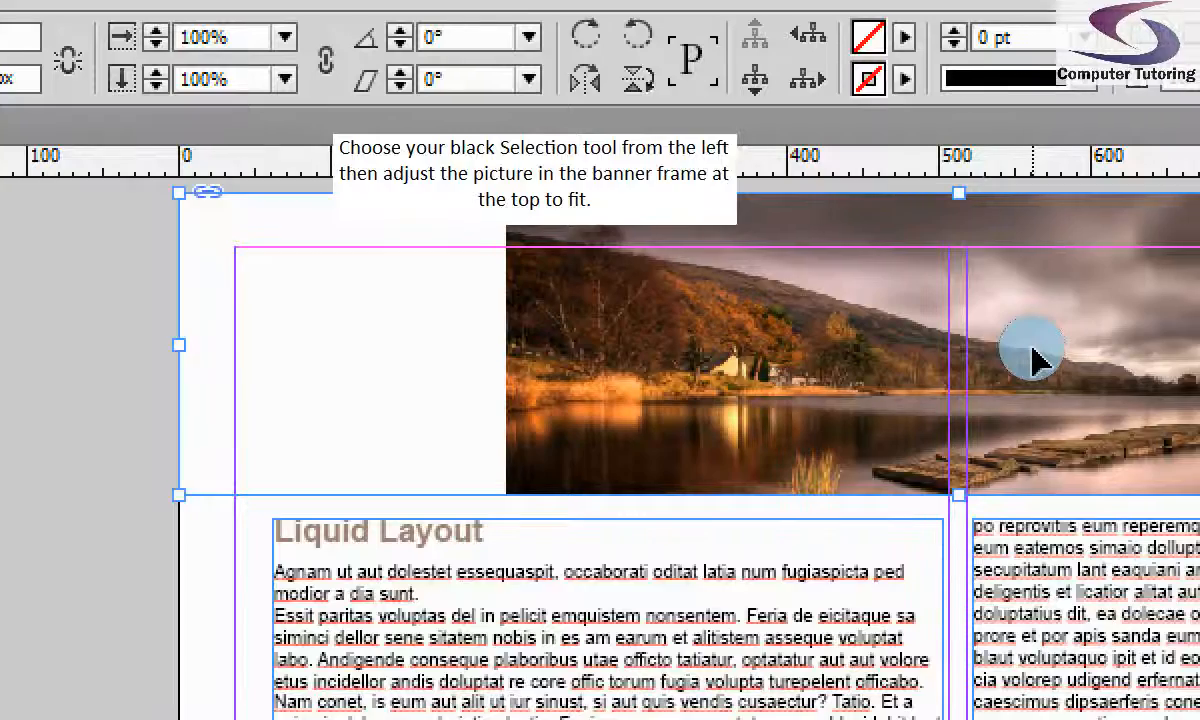
{"action": "right_click", "coordinate": [1062, 360]}
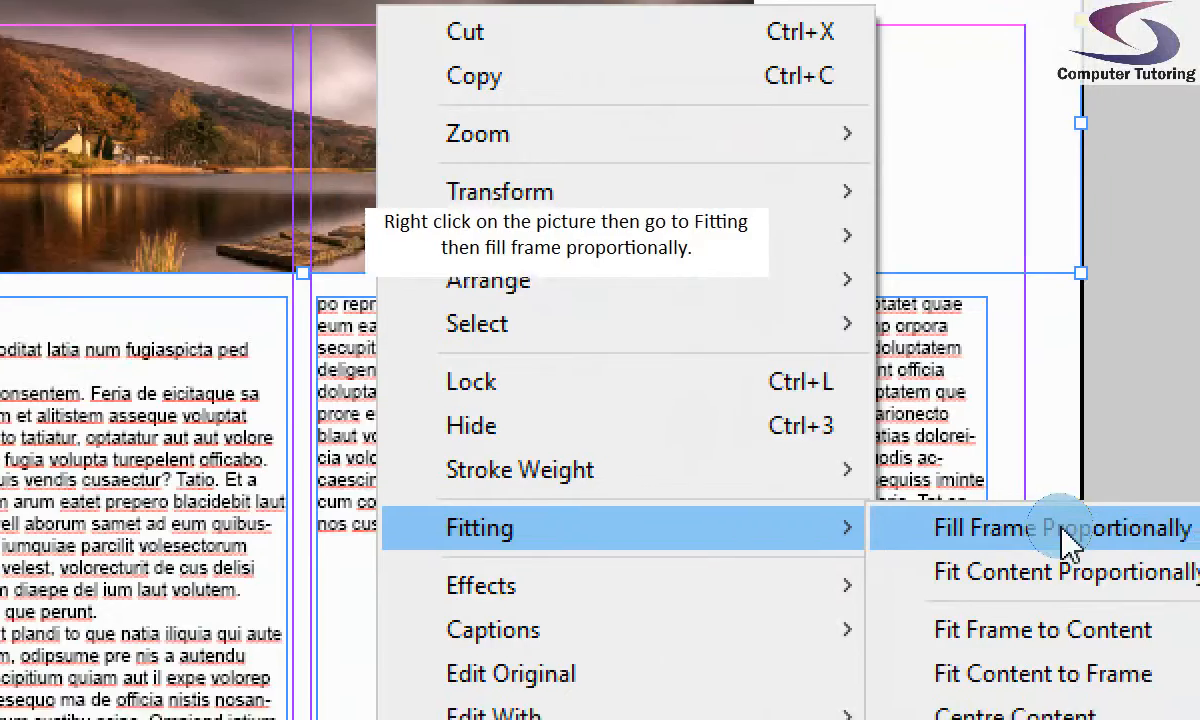
{"action": "left_click", "coordinate": [1074, 536]}
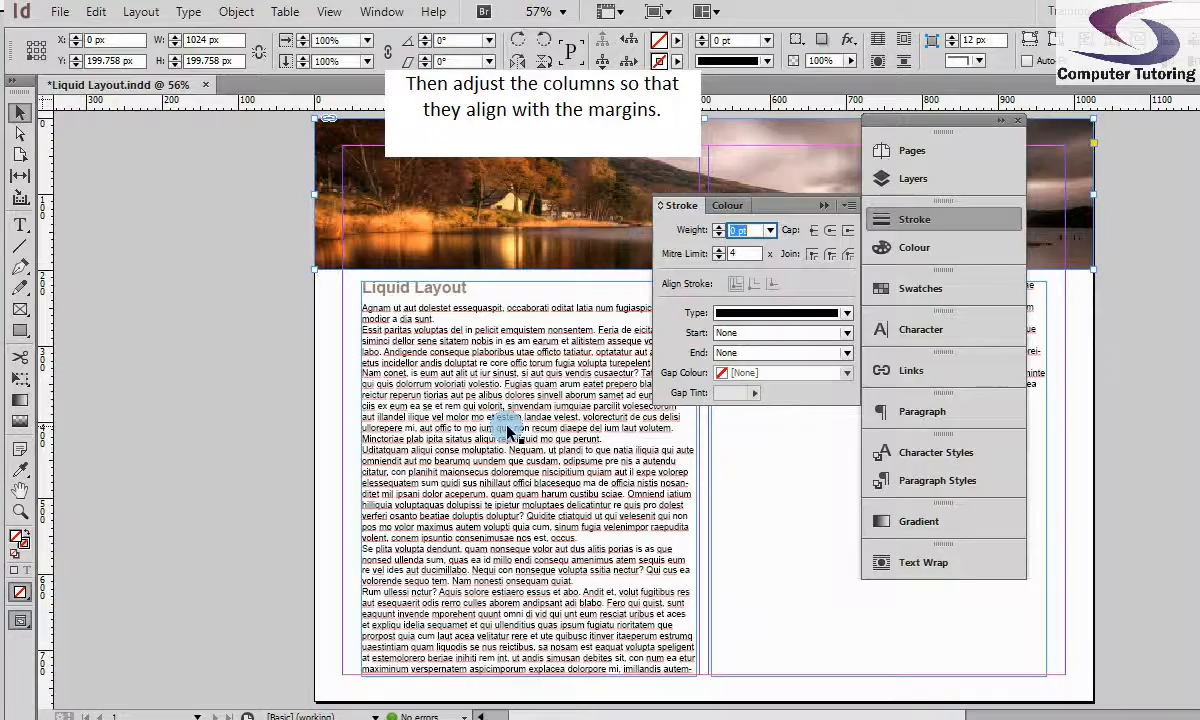
Stretch the left text frame sideways to the first column's guides, making it 470 px wide
{"action": "left_click", "coordinate": [1018, 120]}
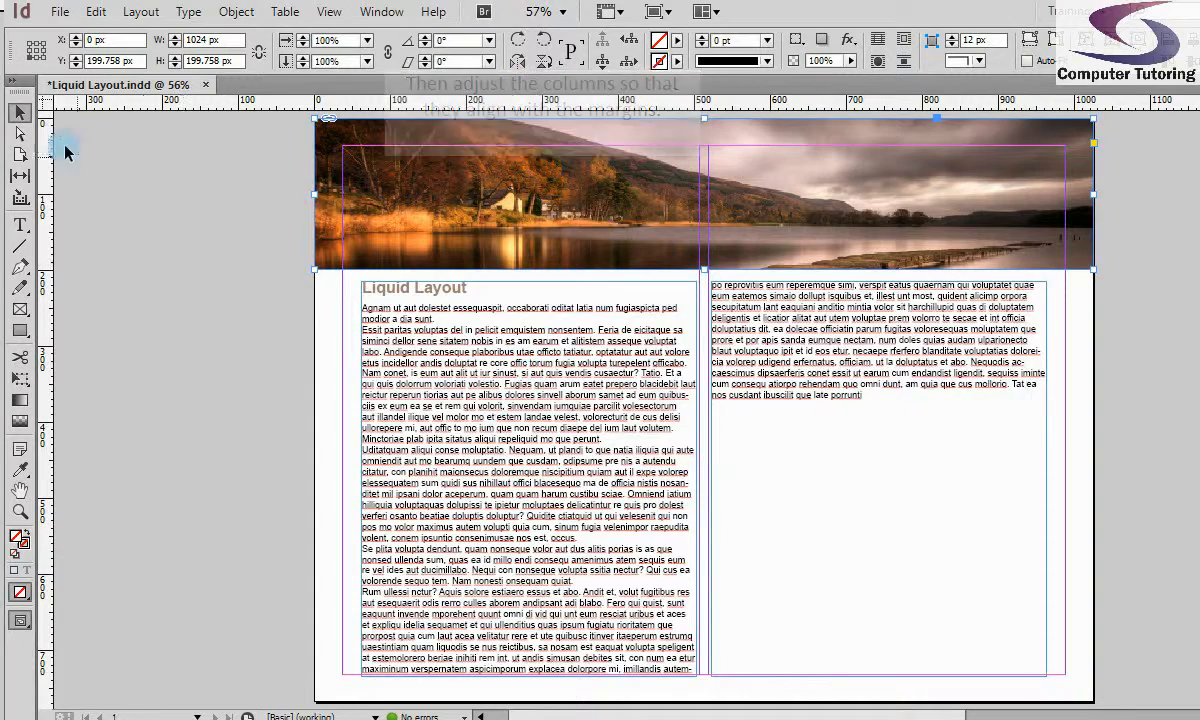
{"action": "left_click", "coordinate": [455, 375]}
{"action": "left_click_drag", "start_coordinate": [361, 480], "coordinate": [343, 480]}
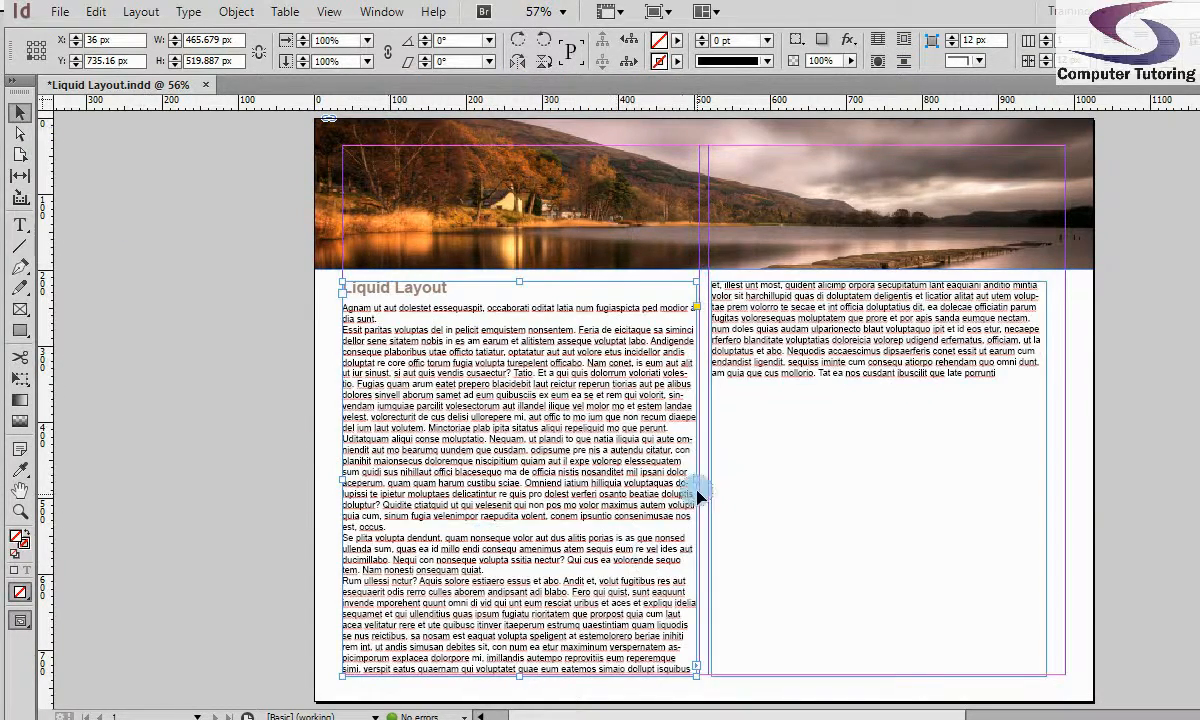
{"action": "left_click_drag", "start_coordinate": [694, 480], "coordinate": [708, 479]}
Stretch the right text frame to 470 px wide within the second column's guides and align its lower edge with the bottom margin
{"action": "left_click", "coordinate": [717, 487]}
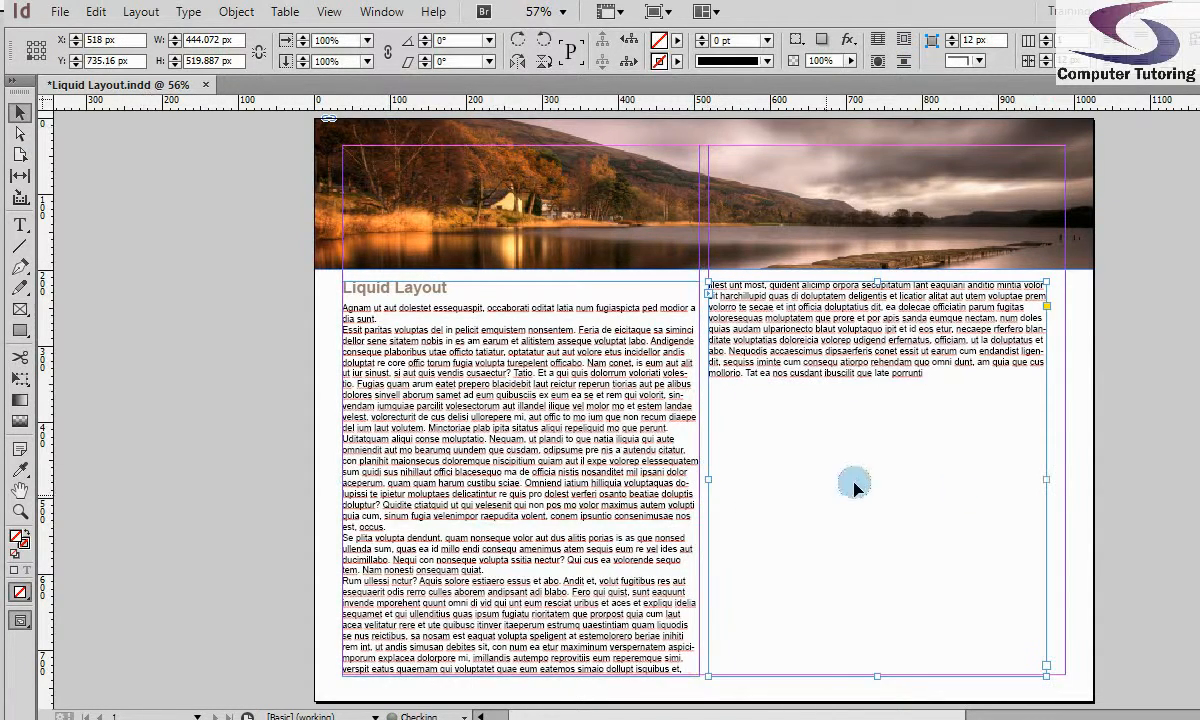
{"action": "left_click_drag", "start_coordinate": [1046, 479], "coordinate": [1065, 479]}
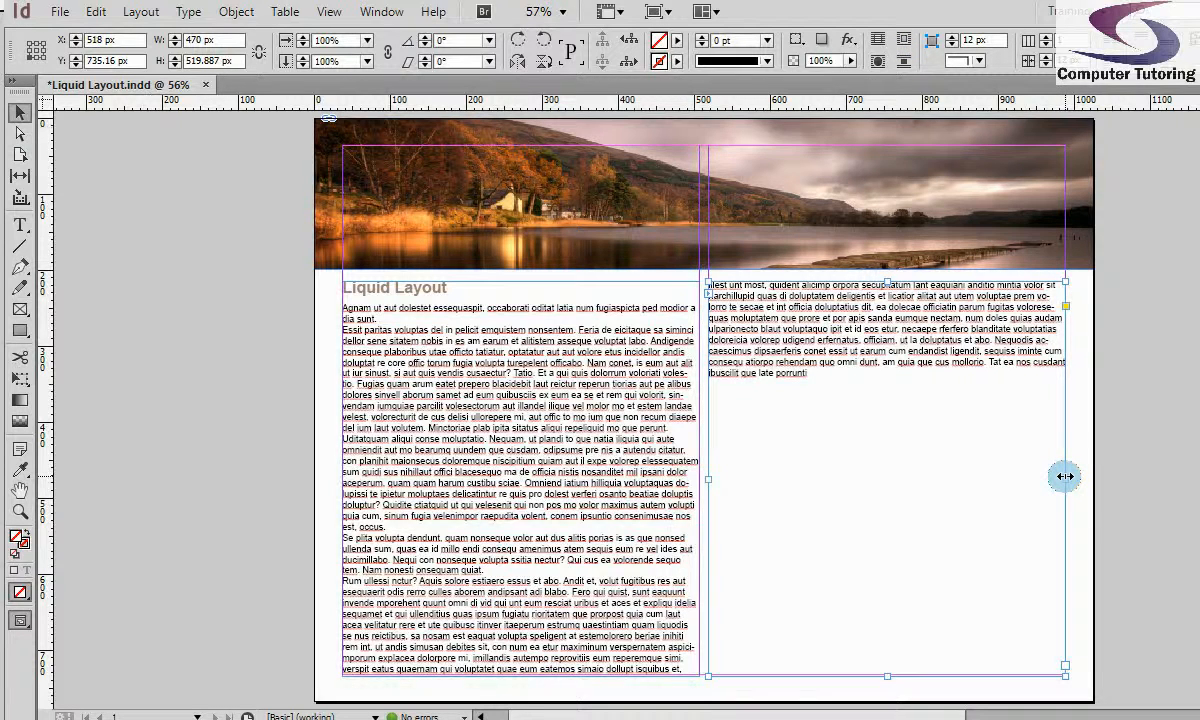
{"action": "left_click_drag", "start_coordinate": [886, 677], "coordinate": [887, 675]}
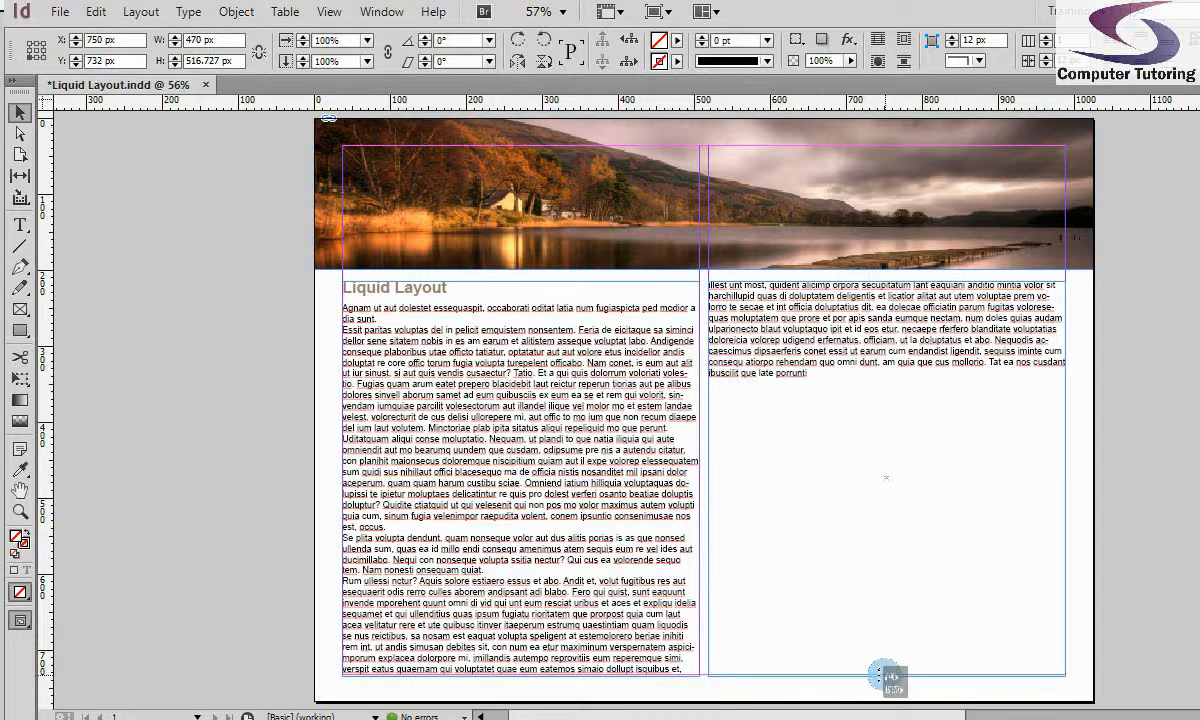
Align the left text frame's lower edge with the bottom margin and its upper edge with the right frame, making it 516.727 px high
{"action": "left_click", "coordinate": [525, 660]}
{"action": "mouse_move", "coordinate": [524, 676]}
{"action": "left_mouse_down"}
{"action": "mouse_move", "coordinate": [522, 651]}
{"action": "mouse_move", "coordinate": [523, 673]}
{"action": "left_mouse_up"}
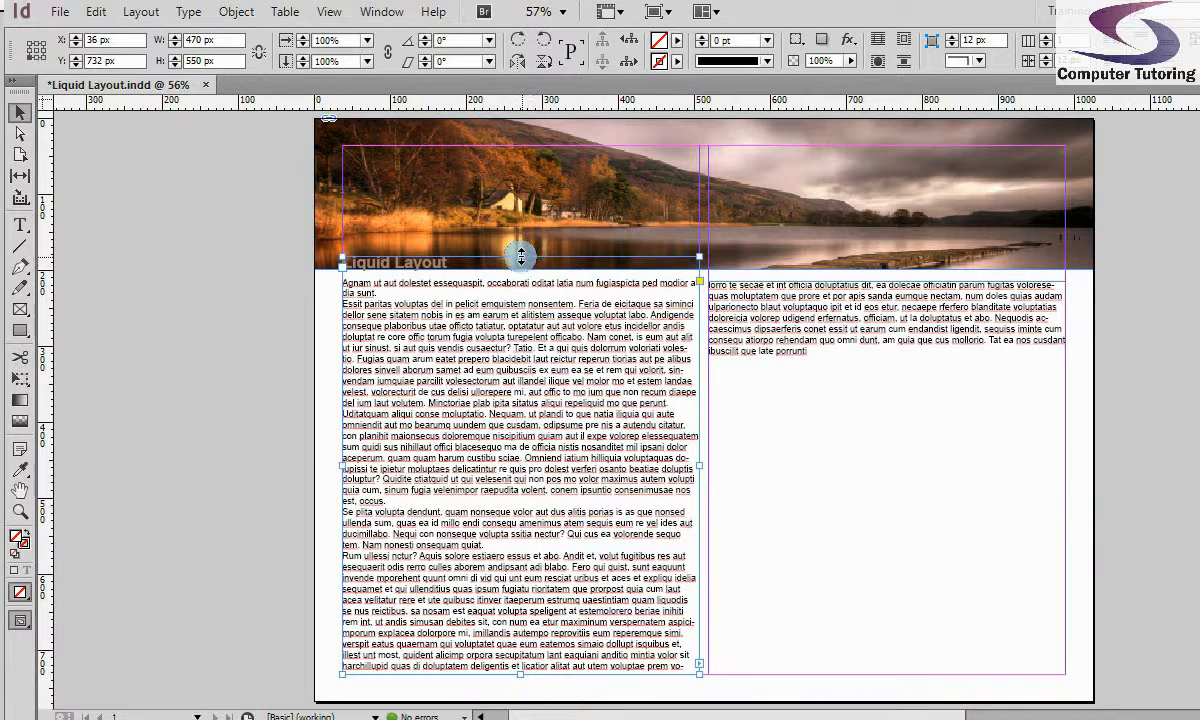
{"action": "left_click_drag", "start_coordinate": [521, 255], "coordinate": [520, 281]}
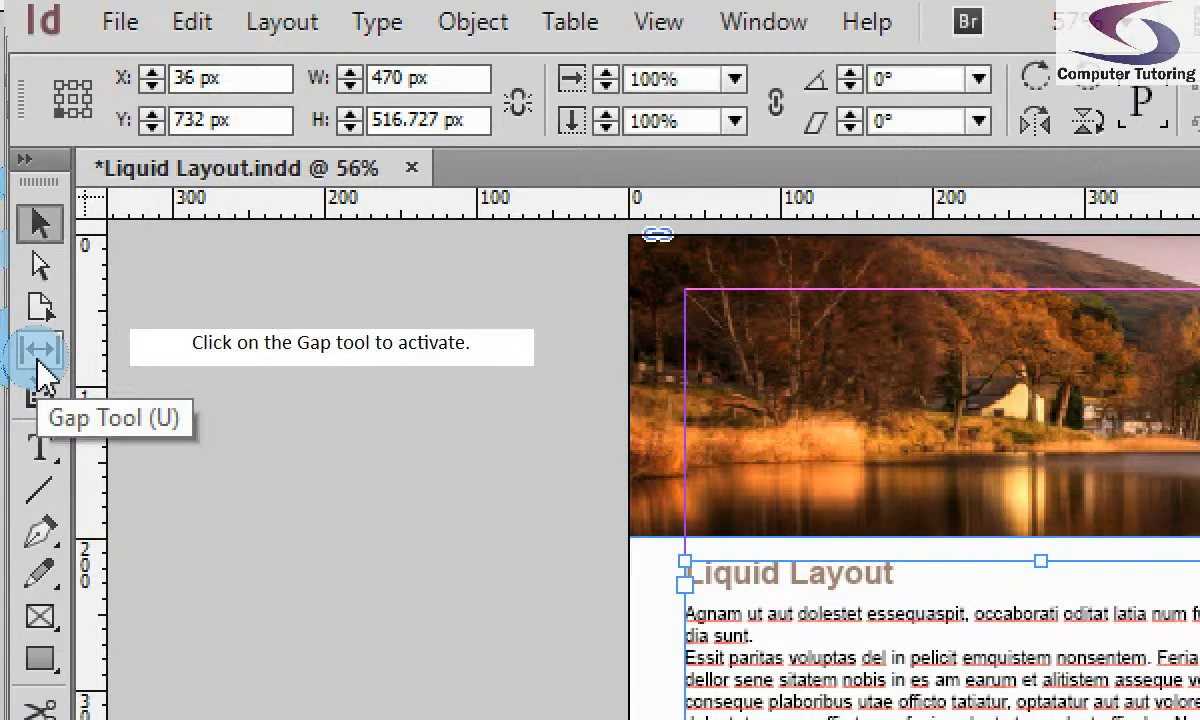
With the Gap tool, move the gap below the banner down until the picture is about 380 px tall and all text still fits
{"action": "left_click", "coordinate": [40, 360]}
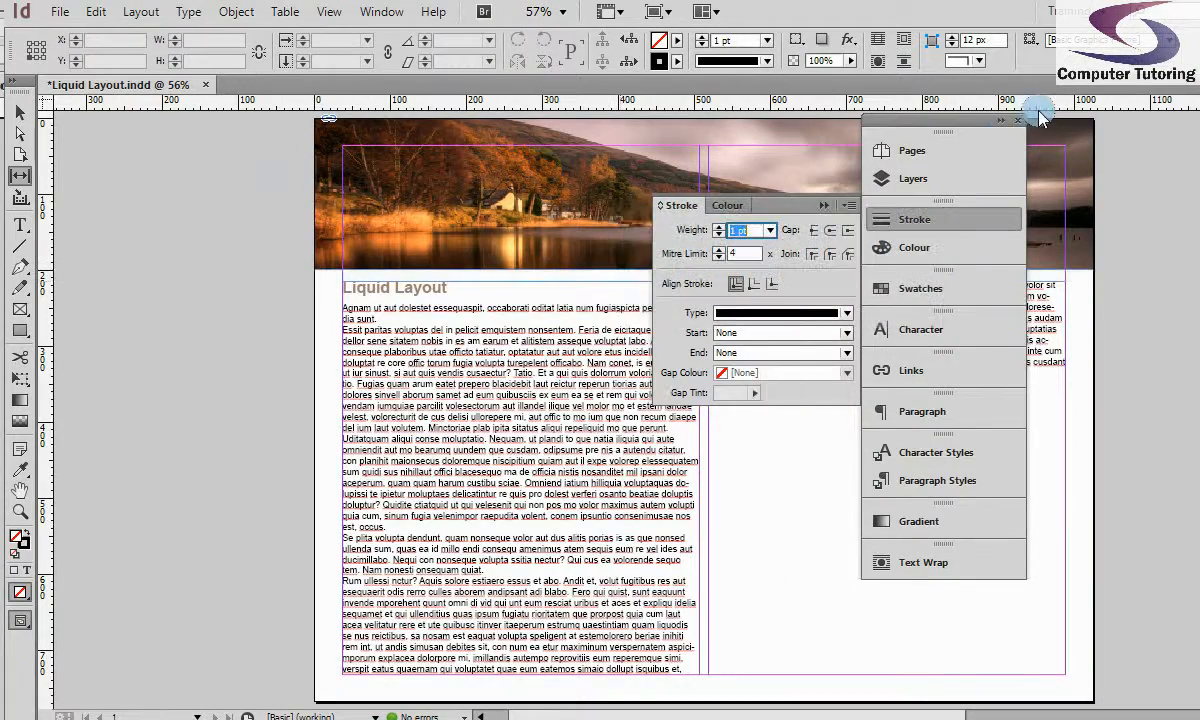
{"action": "left_click", "coordinate": [1024, 120]}
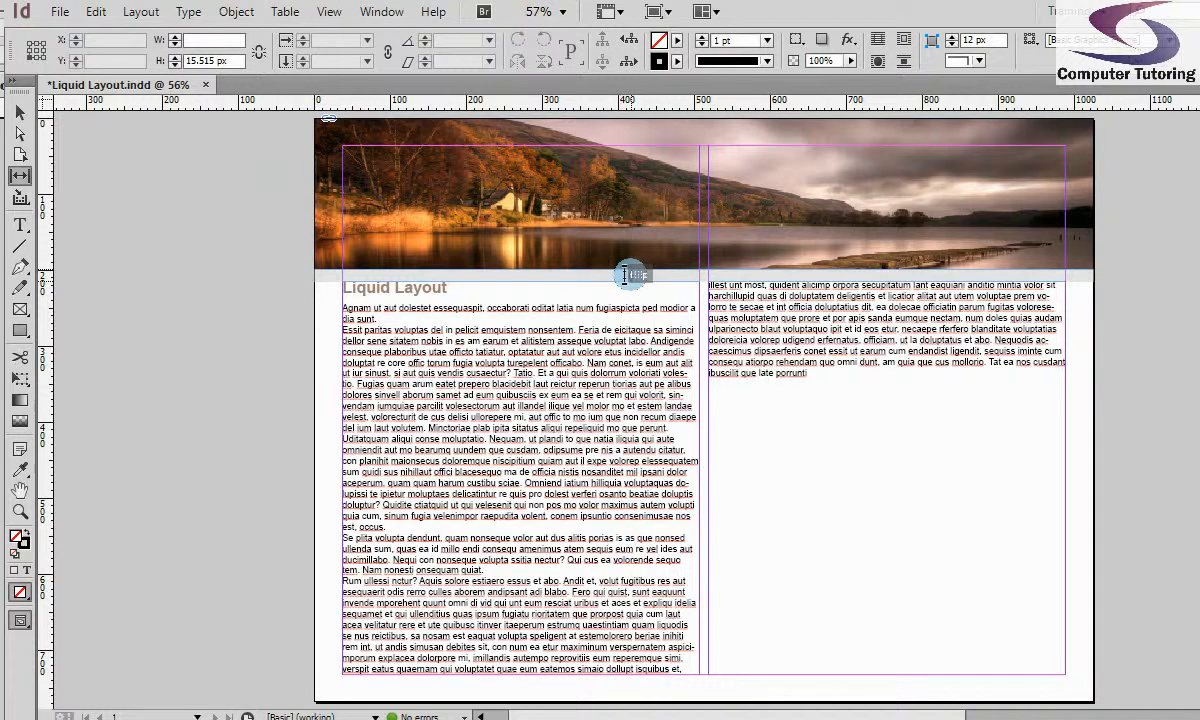
{"action": "left_click", "coordinate": [630, 276]}
{"action": "left_click_drag", "start_coordinate": [630, 276], "coordinate": [613, 428]}
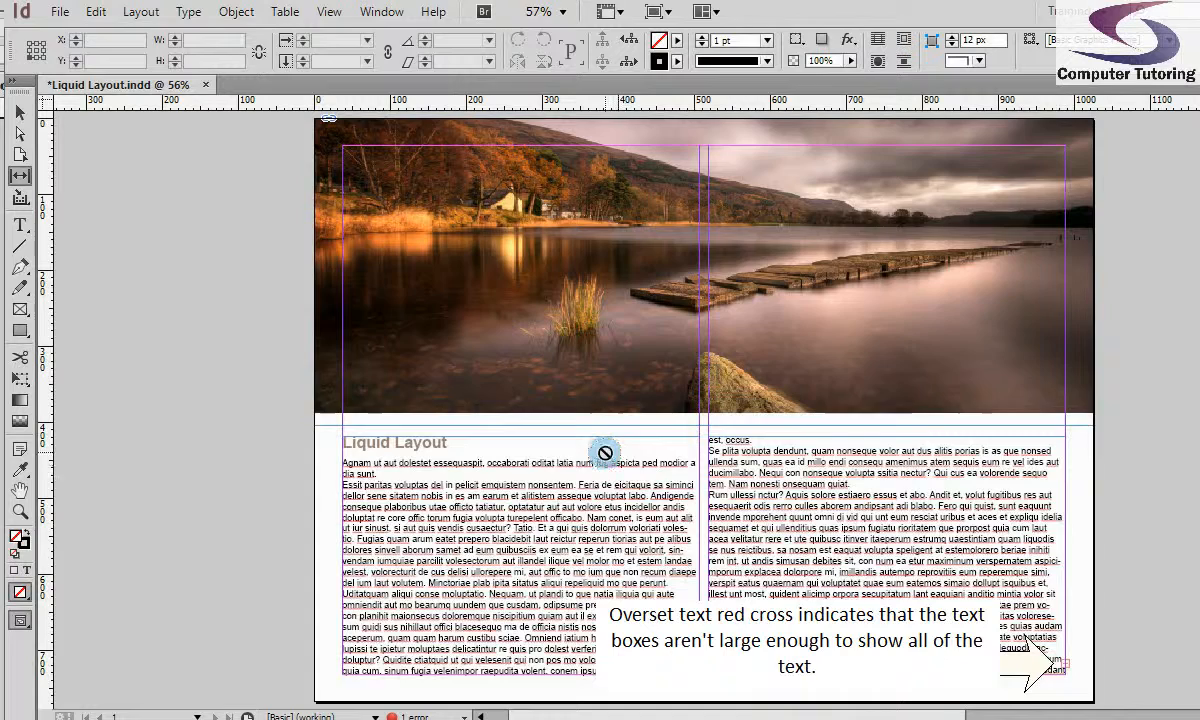
{"action": "left_click_drag", "start_coordinate": [590, 431], "coordinate": [586, 418]}
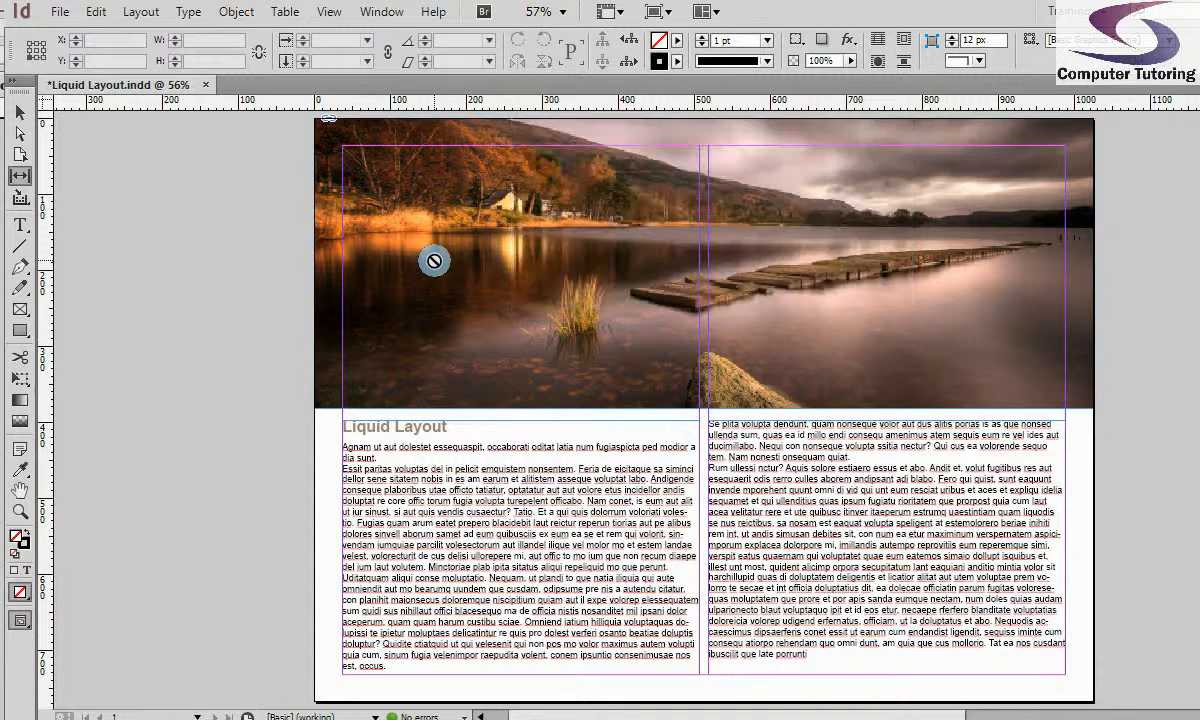
{"action": "key", "text": "F6"}
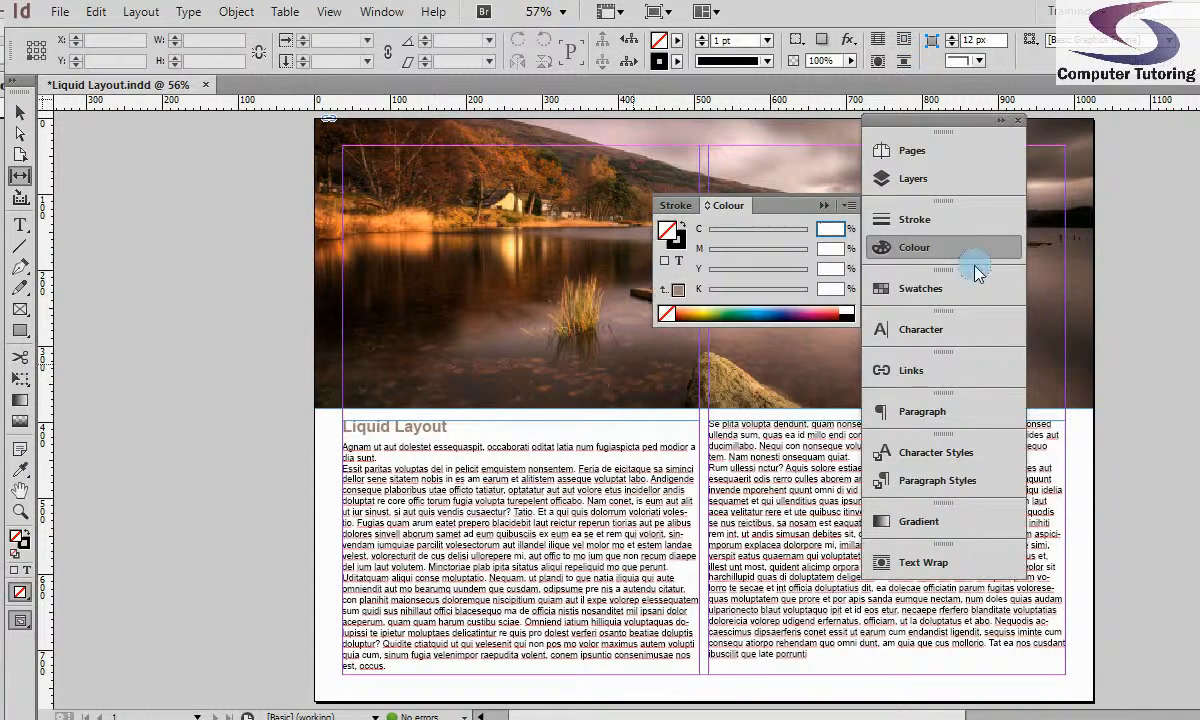